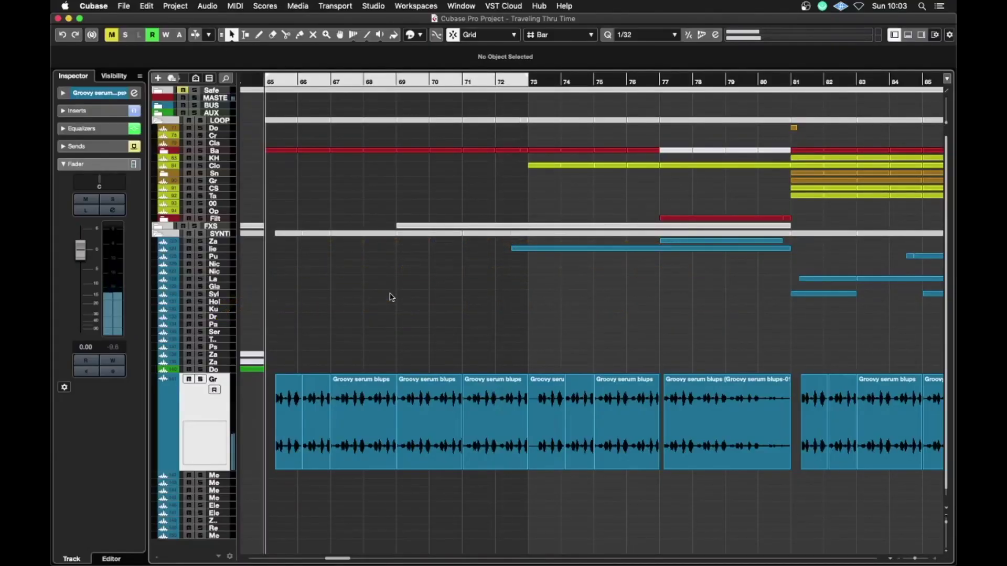
- Save the project and reduce the height of the Groovy serum blups track
key("super+s")
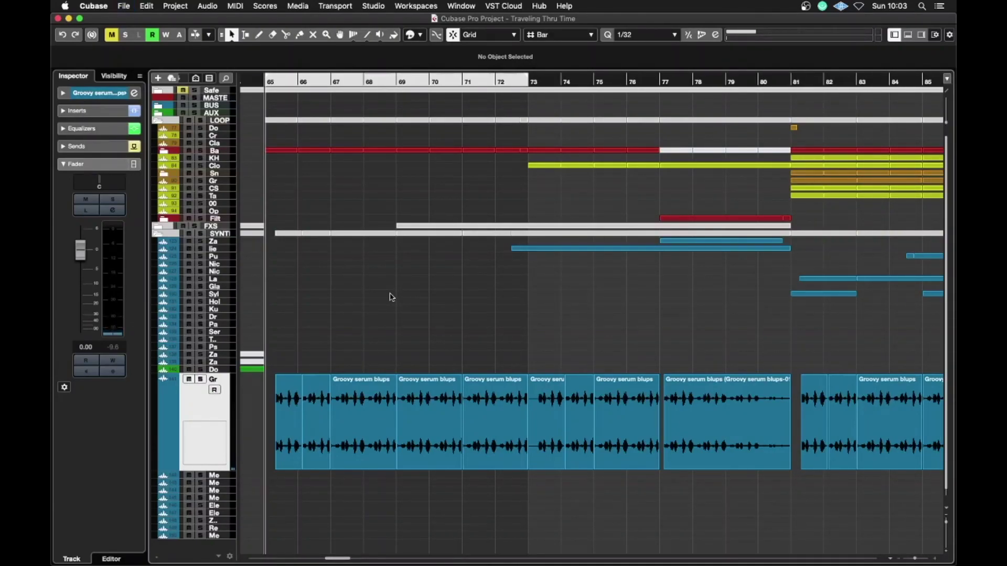
left_click_drag(226, 468, 226, 394)
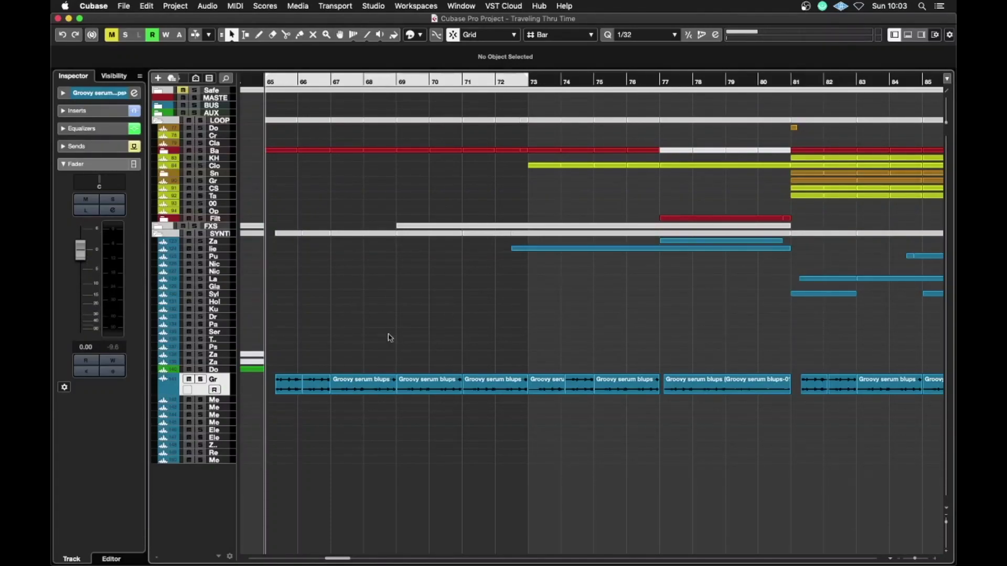
- Play the section from bar 65 twice to audition the Groovy serum blups track
key("space")
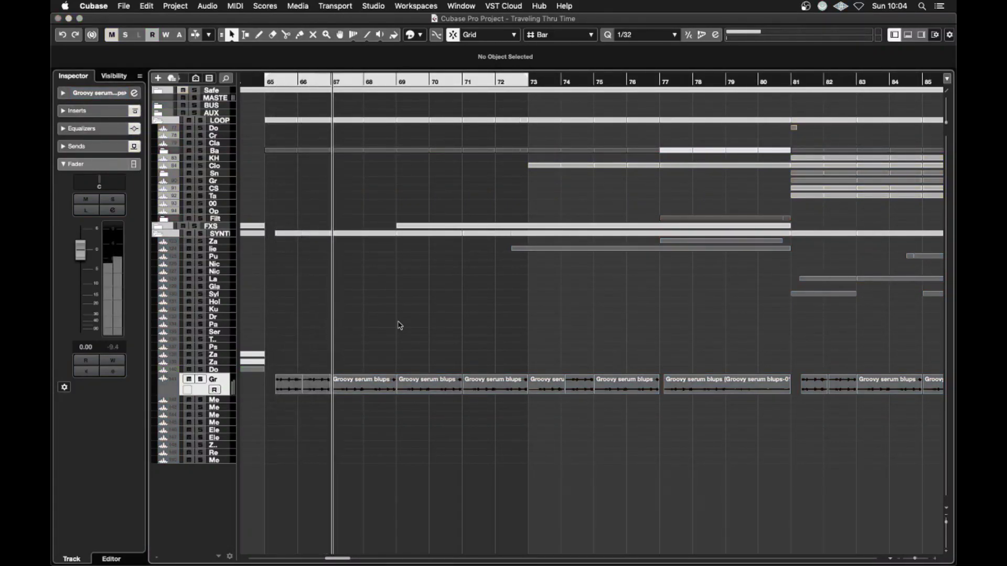
key("space")
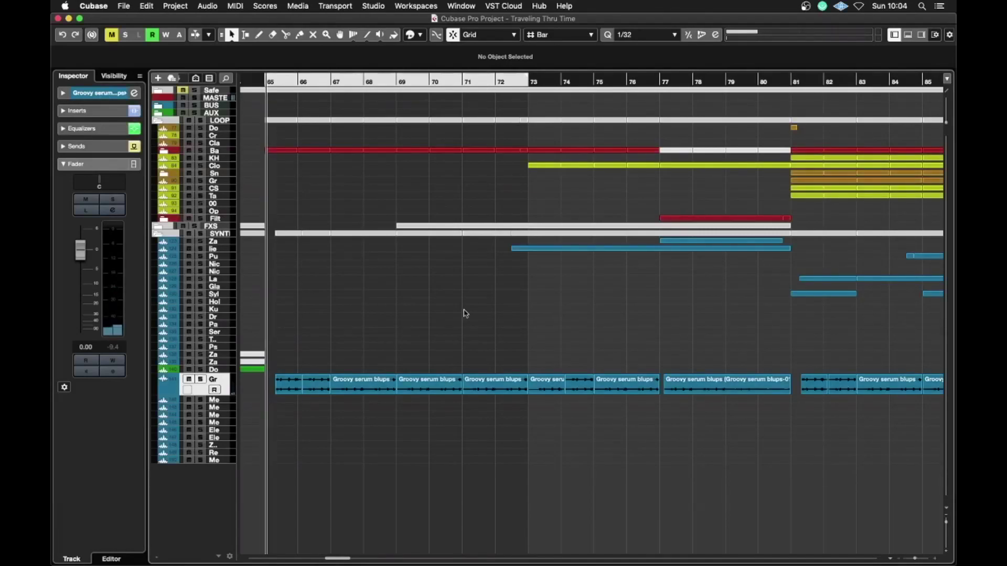
key("space")
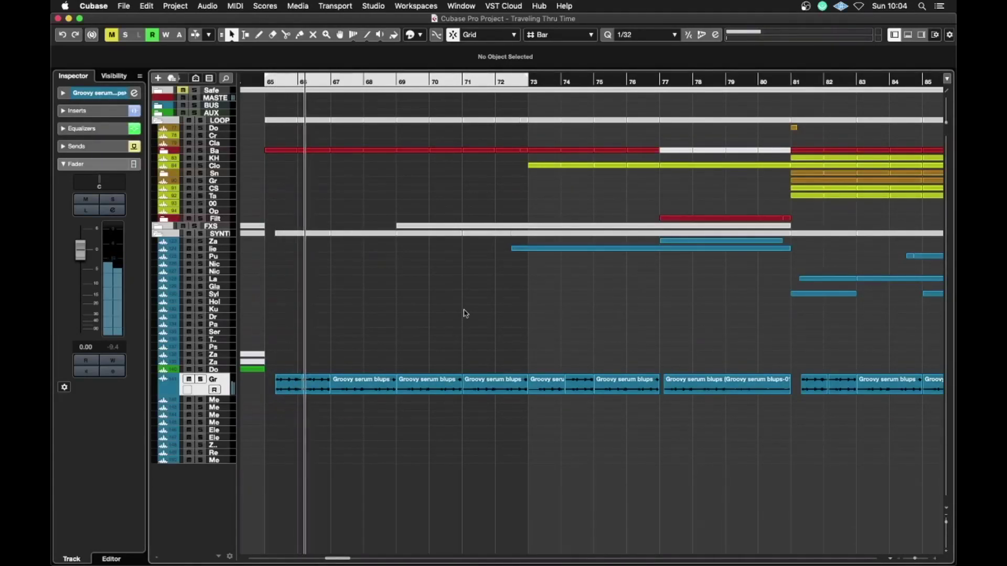
key("space")
- Open the channel settings of the Groovy serum blups track and examine its equalizer curve and spectrum during playback
key("e")
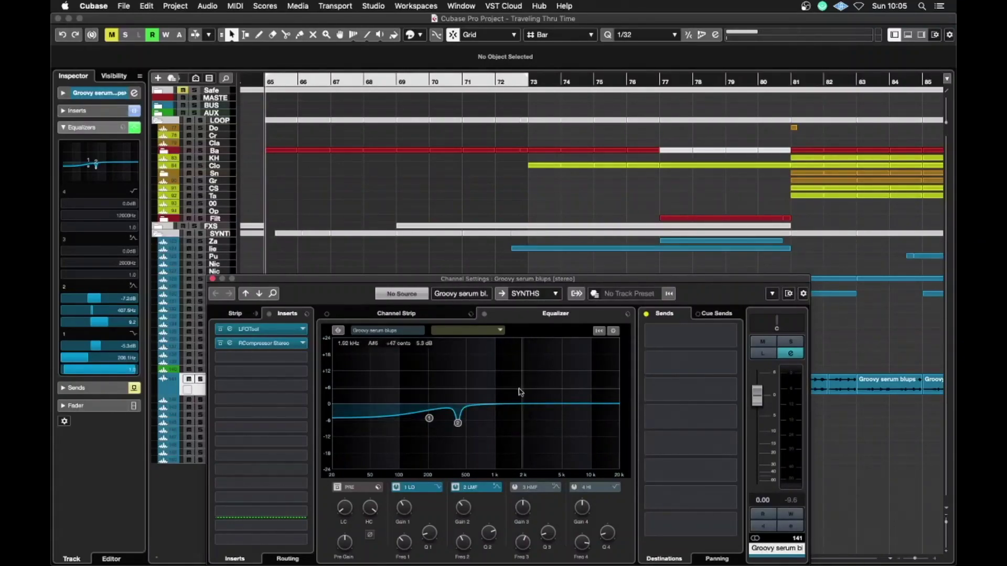
key("space")
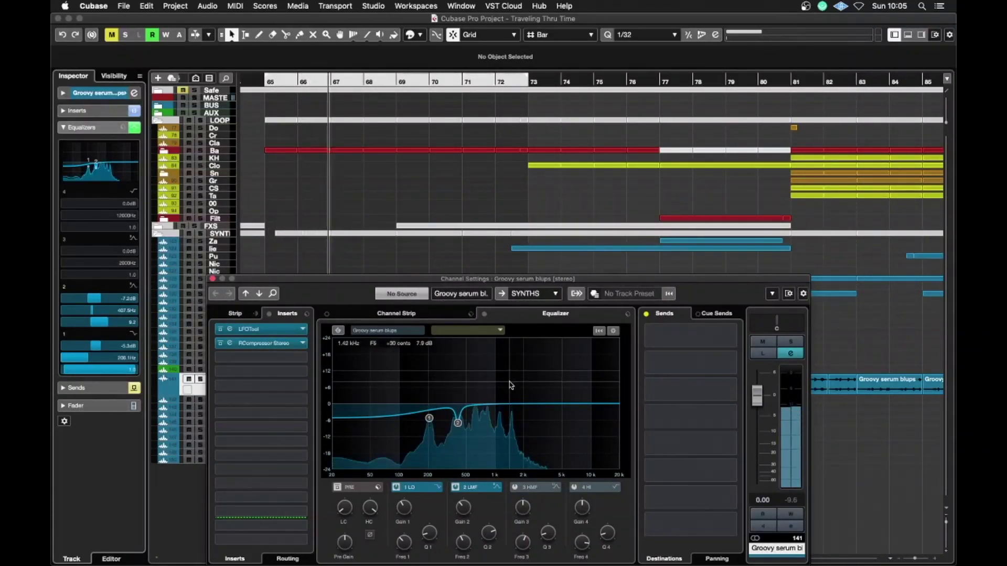
key("space")
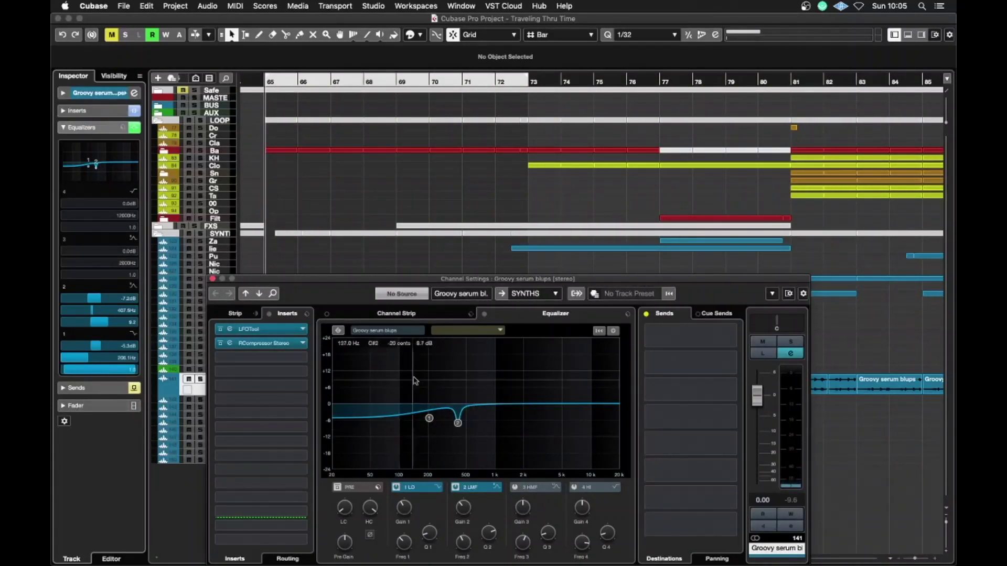
- Open the track's LFOTool insert in place of the channel settings and examine its volume curve against the waveform during playback
left_click(265, 329)
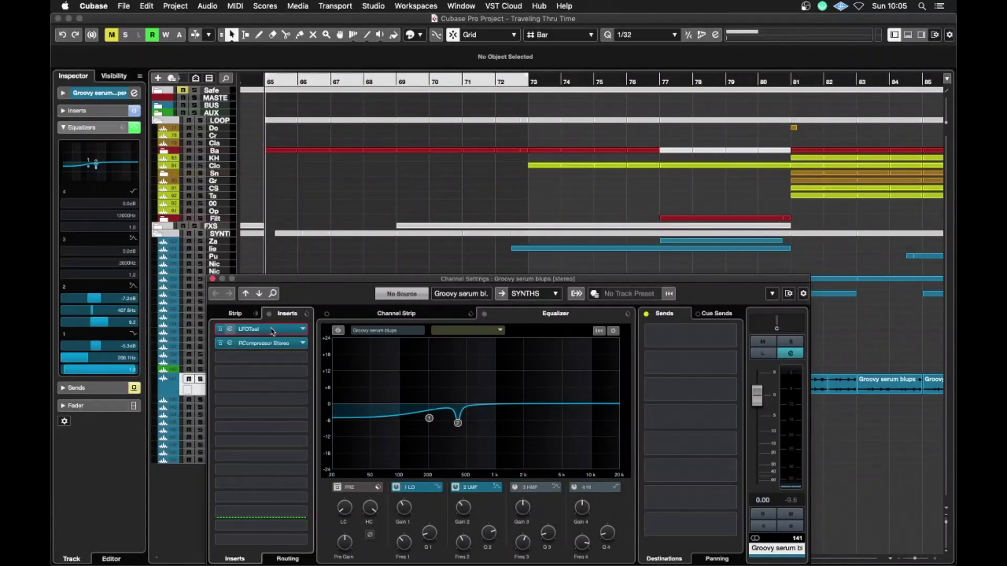
left_click(213, 279)
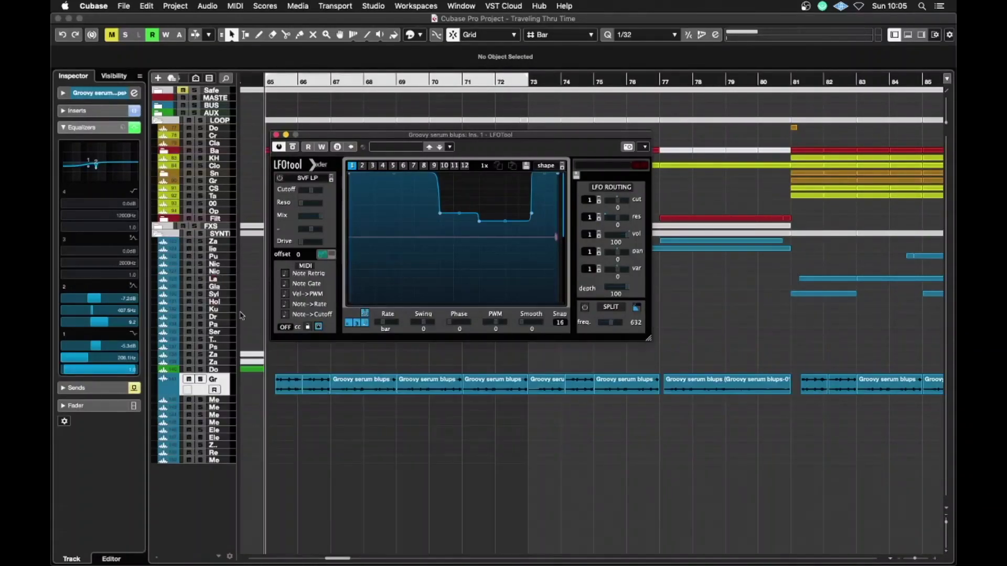
mouse_move(331, 134)
left_mouse_down()
mouse_move(382, 219)
mouse_move(342, 137)
left_mouse_up()
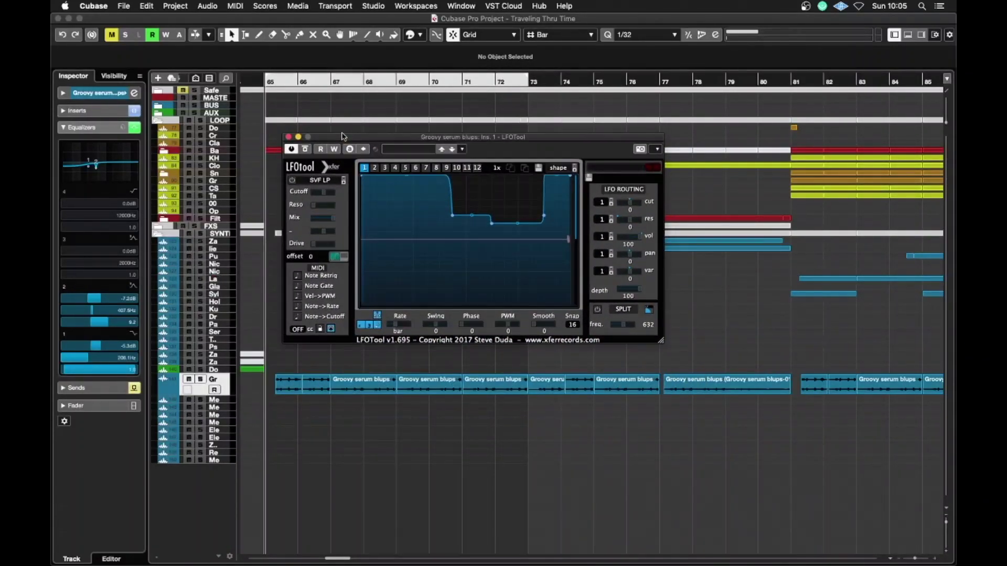
left_click(390, 385)
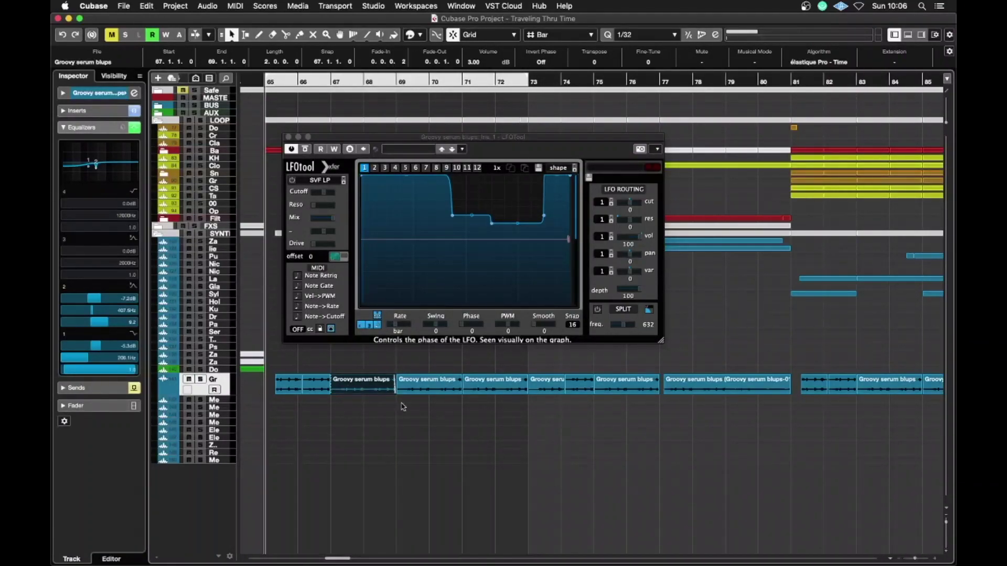
key("space")
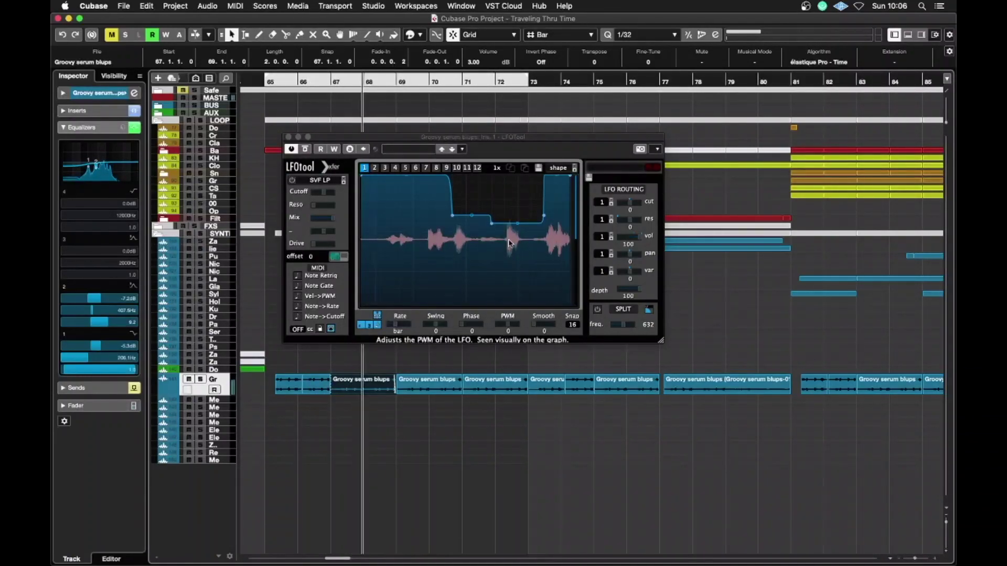
- Increase the height of the Groovy serum blups track and open its RCompressor Stereo insert
left_click_drag(216, 395, 220, 513)
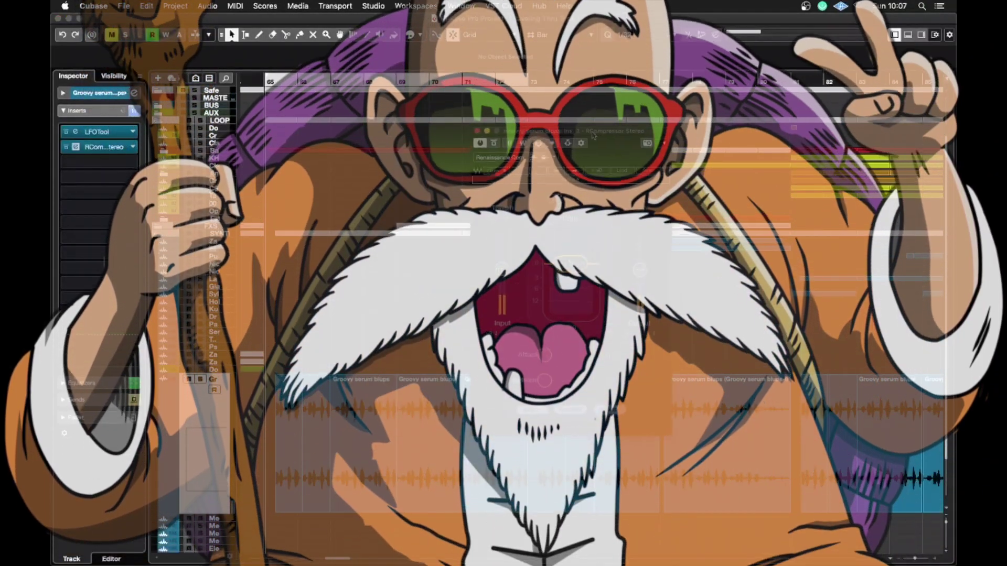
left_click(75, 147)
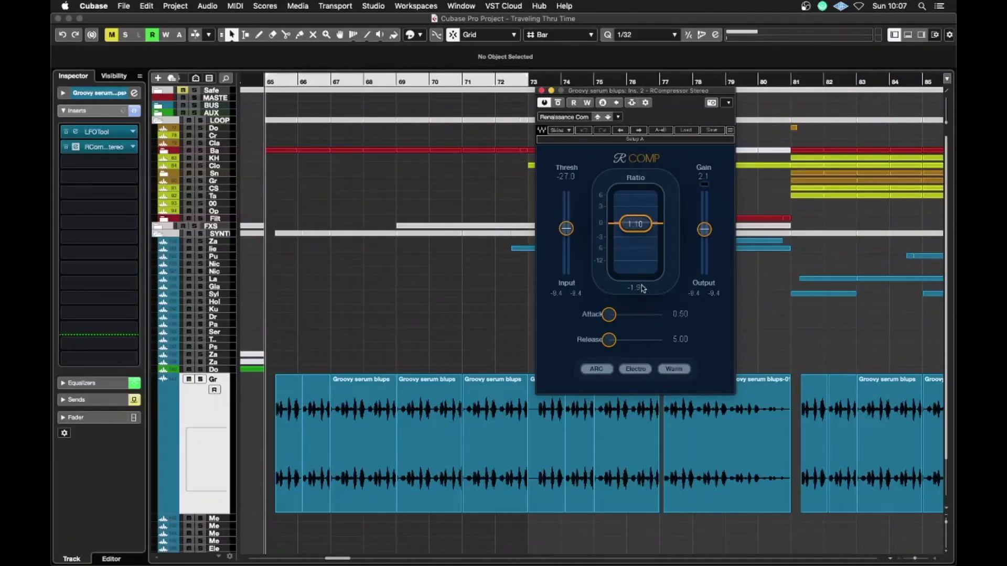
- Play the section from bar 65 and examine the RCompressor's levels and gain reduction
left_click(444, 298)
left_click(634, 291)
left_click(439, 303)
left_click(628, 293)
left_click(446, 302)
left_click(617, 294)
left_click(450, 308)
key("space")
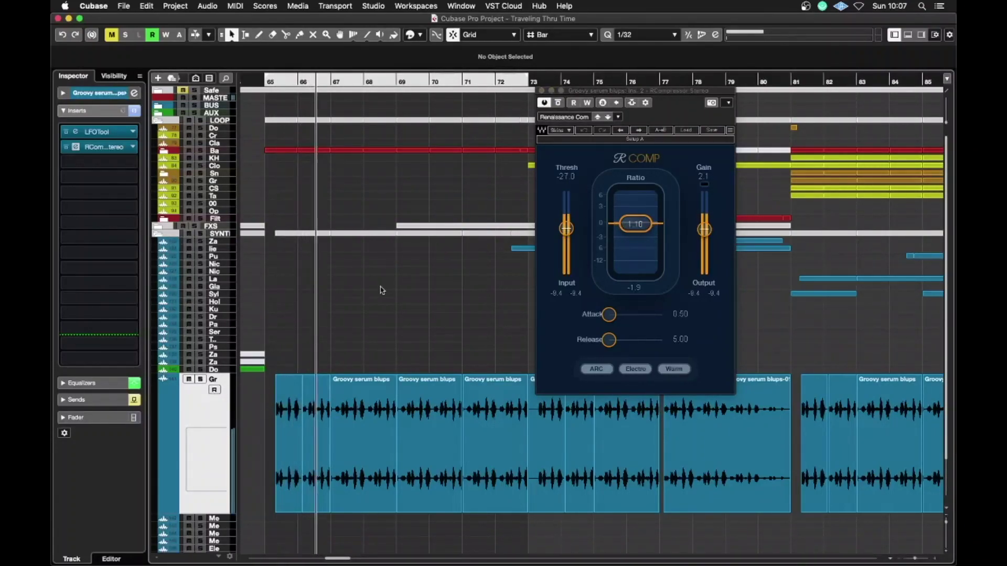
key("space")
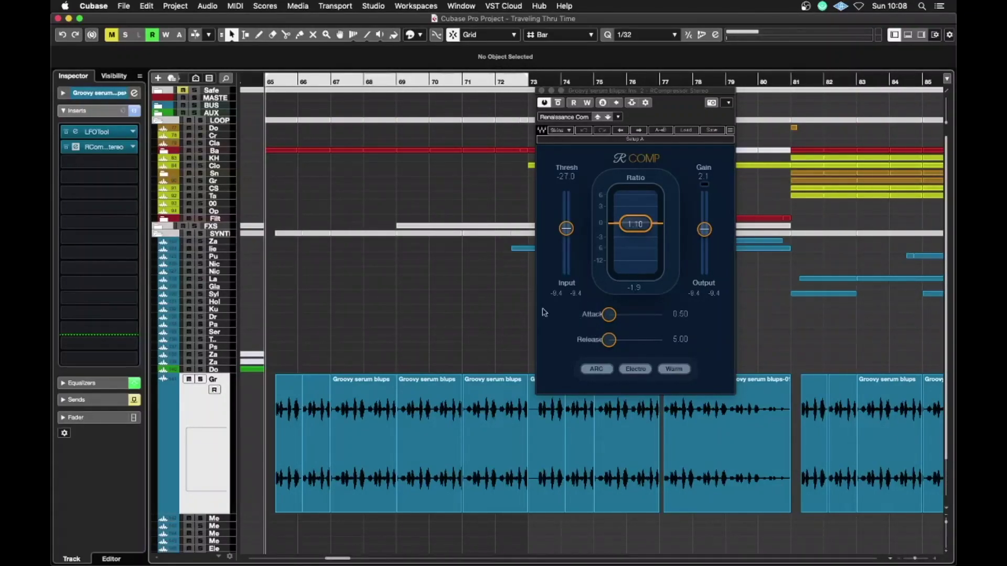
- Review the LFOTool curve on the Groovy serum blups track once more and close the plug-in
left_click(101, 137)
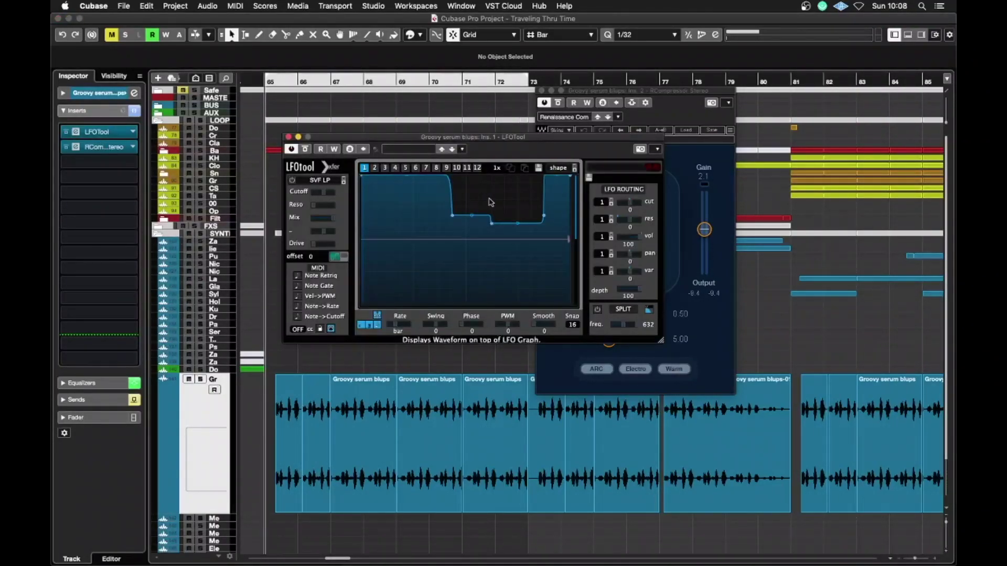
left_click(288, 137)
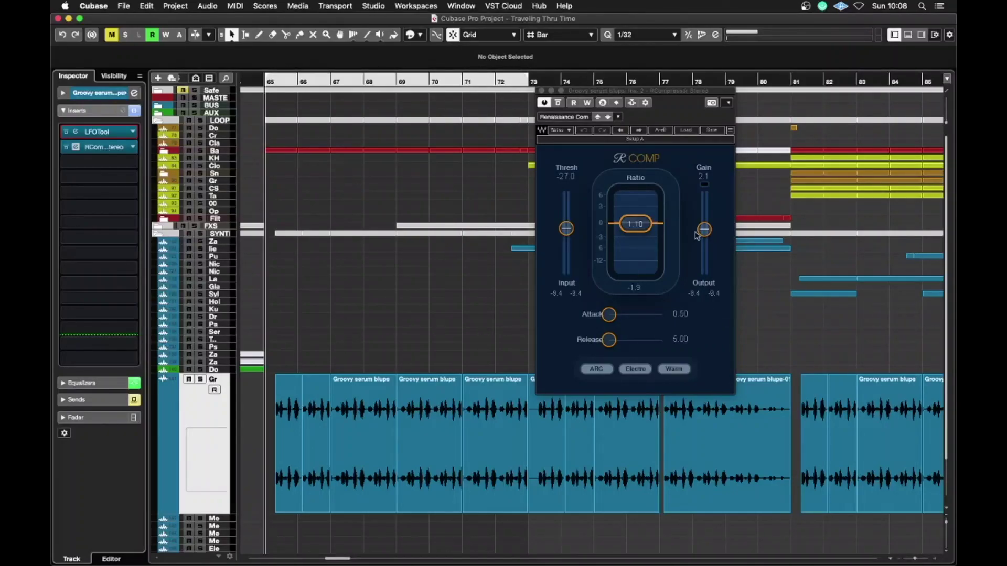
- Switch the RCompressor to Opto mode and back to Electro, repositioning its window
left_click_drag(594, 94, 619, 111)
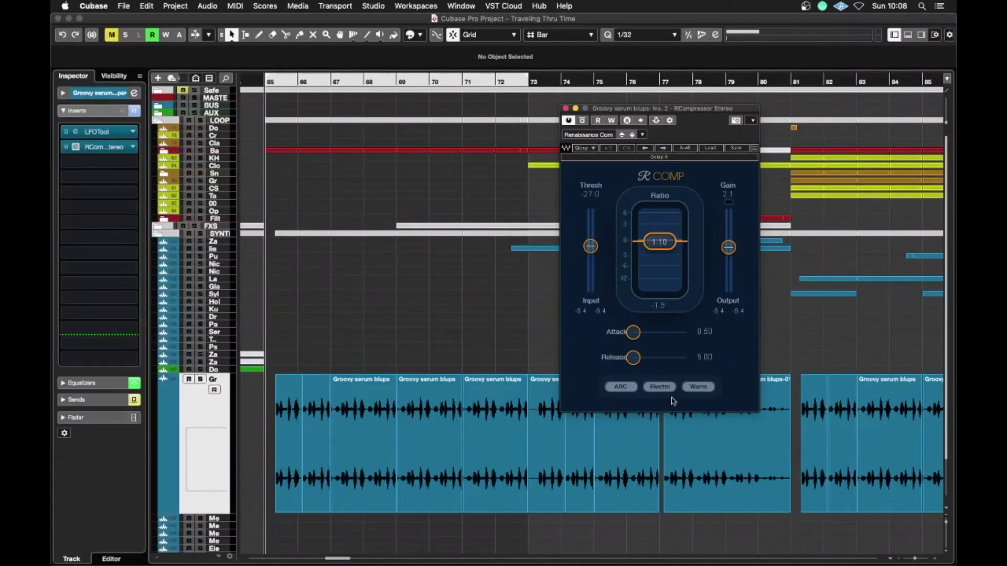
left_click(662, 388)
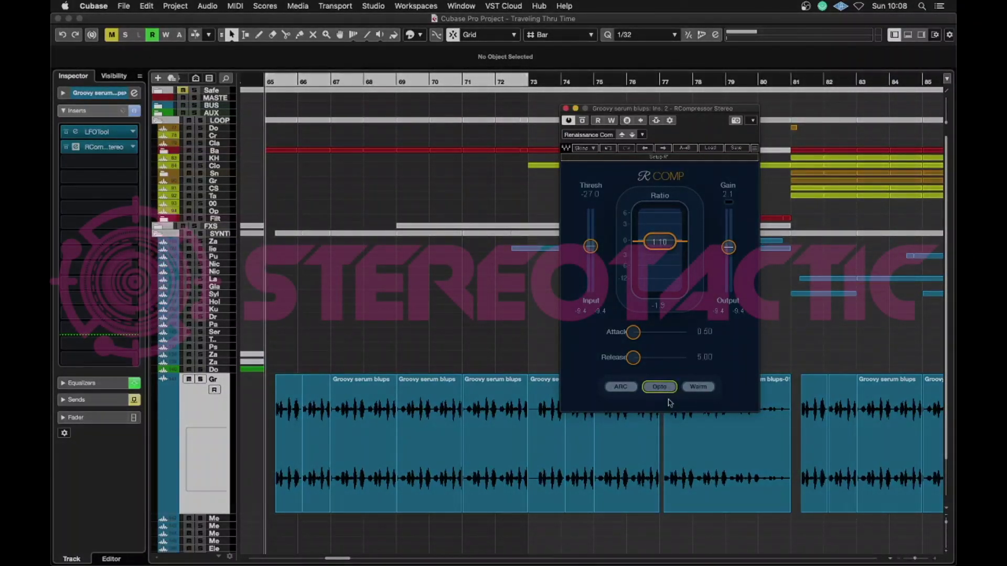
left_click(661, 388)
left_click_drag(697, 117, 686, 141)
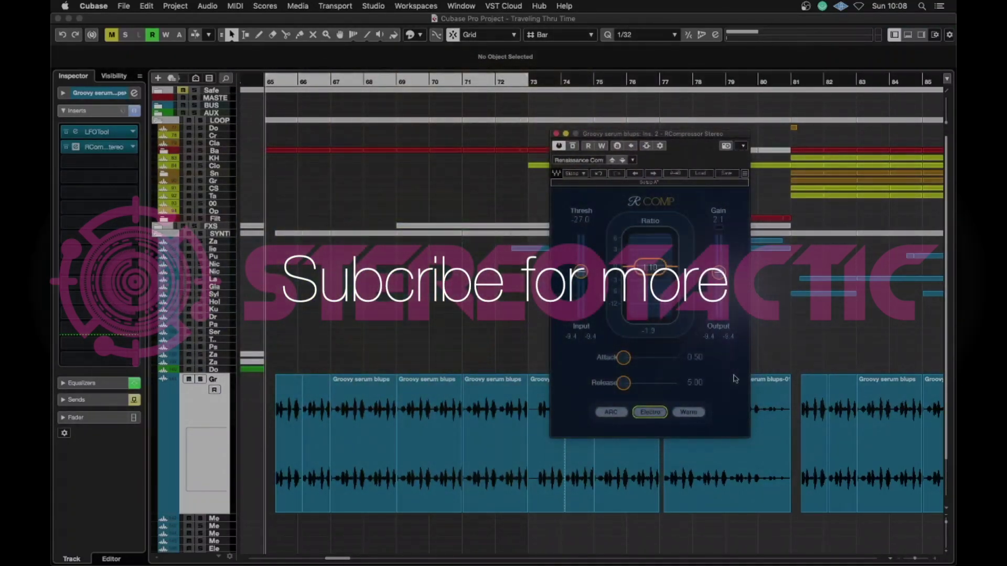